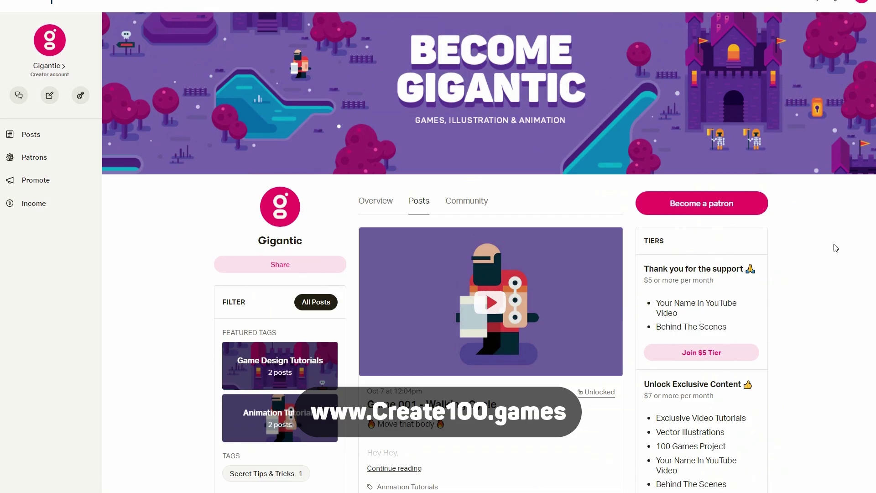
- Select the six Forest layers: Tree 1, Tree 2, Tree 3, Tree 4, Shadow and BG
{"action": "scroll", "coordinate": [822, 240], "scroll_direction": "down", "scroll_amount": 7}
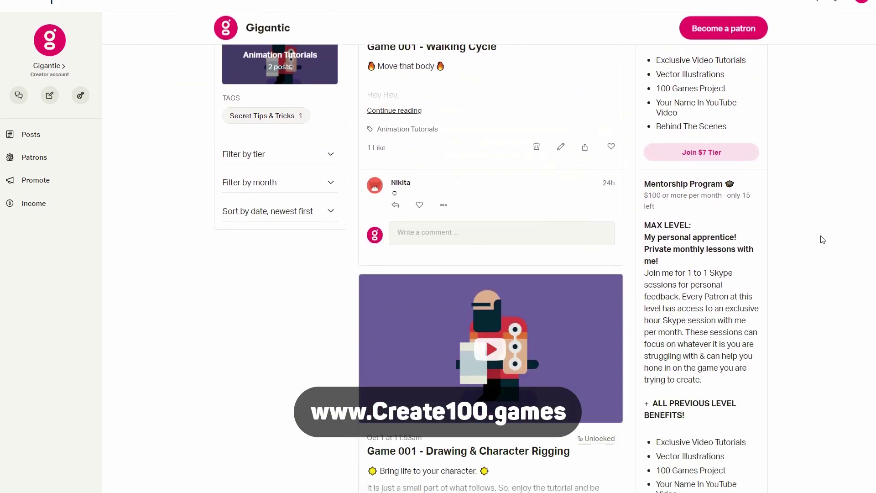
{"action": "scroll", "coordinate": [822, 240], "scroll_direction": "down", "scroll_amount": 10}
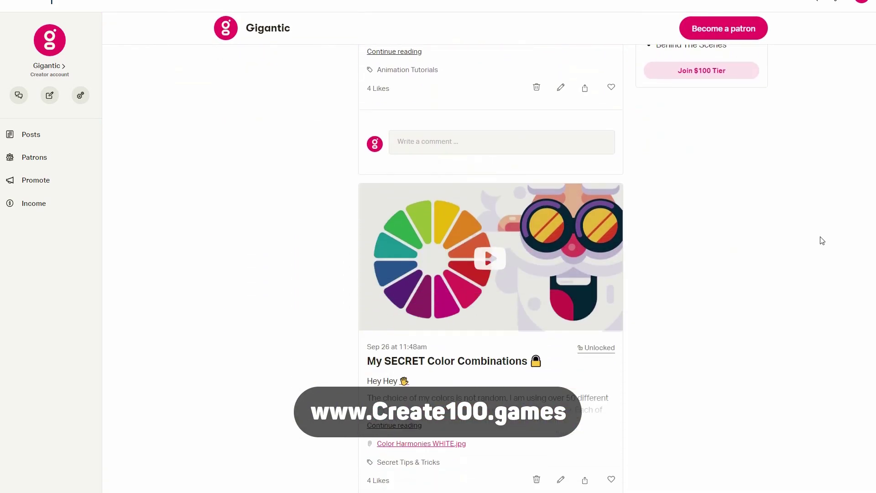
{"action": "scroll", "coordinate": [822, 240], "scroll_direction": "down", "scroll_amount": 10}
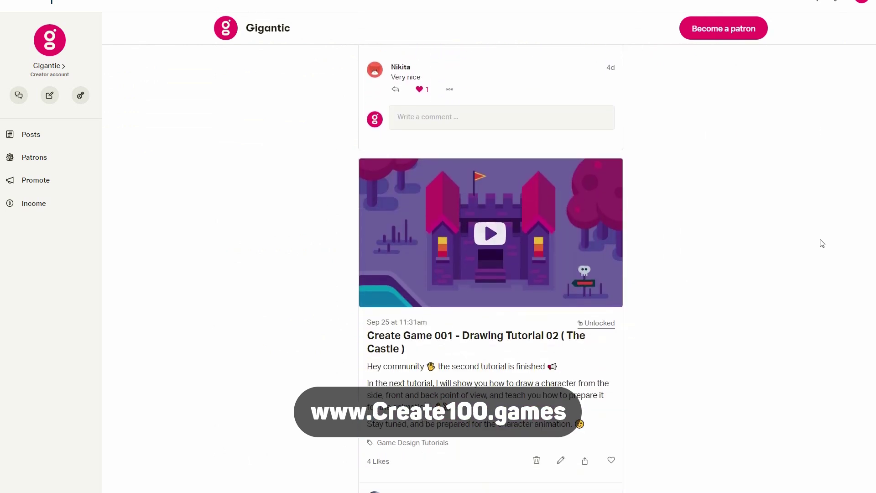
{"action": "scroll", "coordinate": [822, 241], "scroll_direction": "down", "scroll_amount": 8}
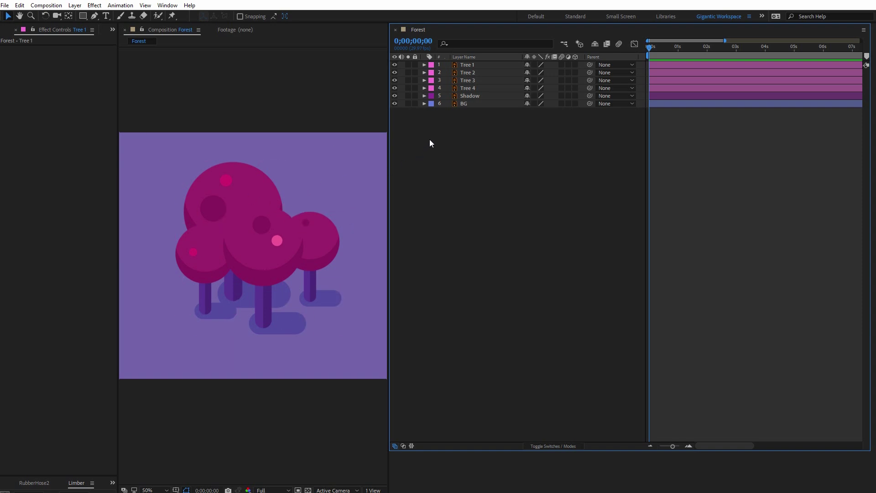
{"action": "left_click", "coordinate": [467, 67]}
{"action": "left_click", "coordinate": [476, 89]}
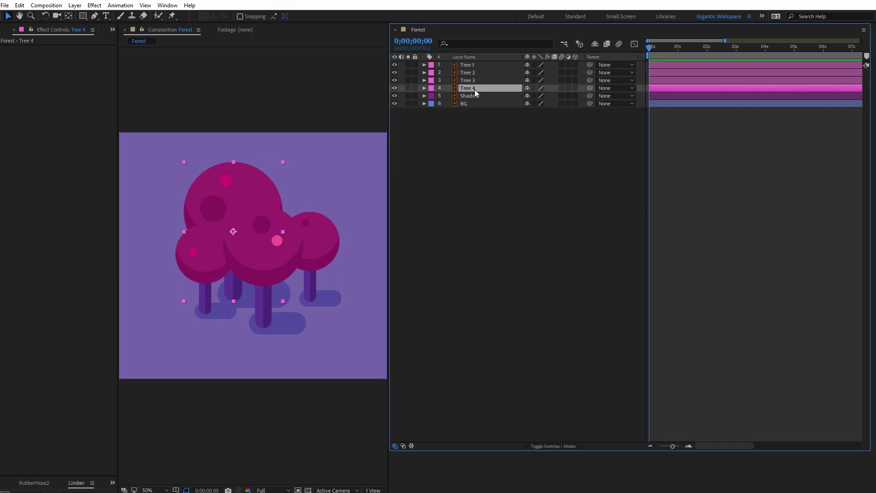
{"action": "left_click", "coordinate": [478, 97]}
{"action": "left_click", "coordinate": [471, 104]}
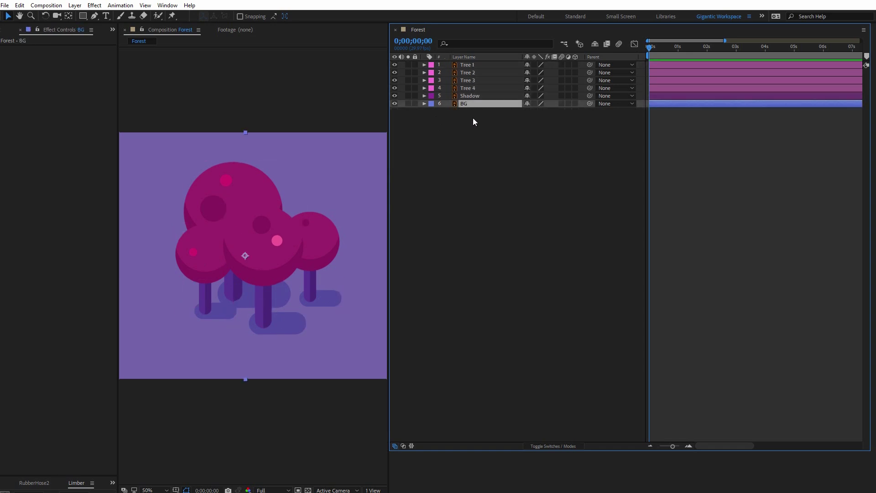
{"action": "left_click_drag", "start_coordinate": [504, 136], "coordinate": [439, 69]}
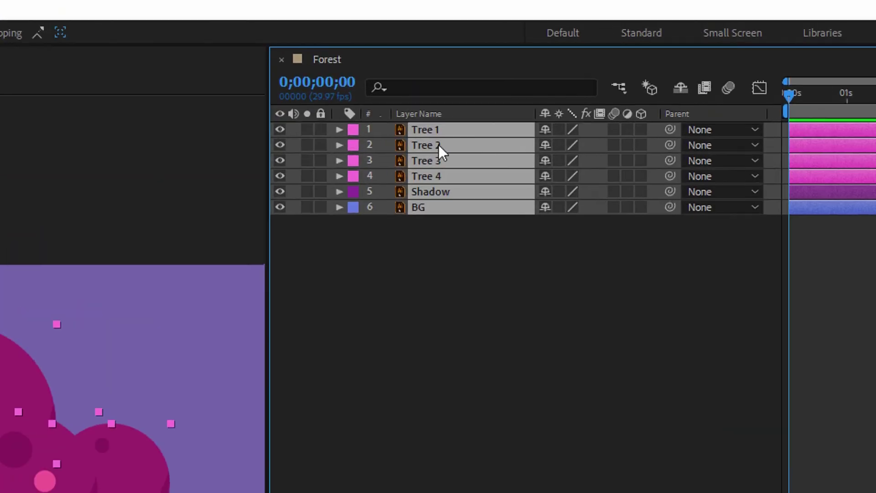
- Create shape layers from the six vector layers and move the Outlines layers to the top
{"action": "right_click", "coordinate": [472, 64]}
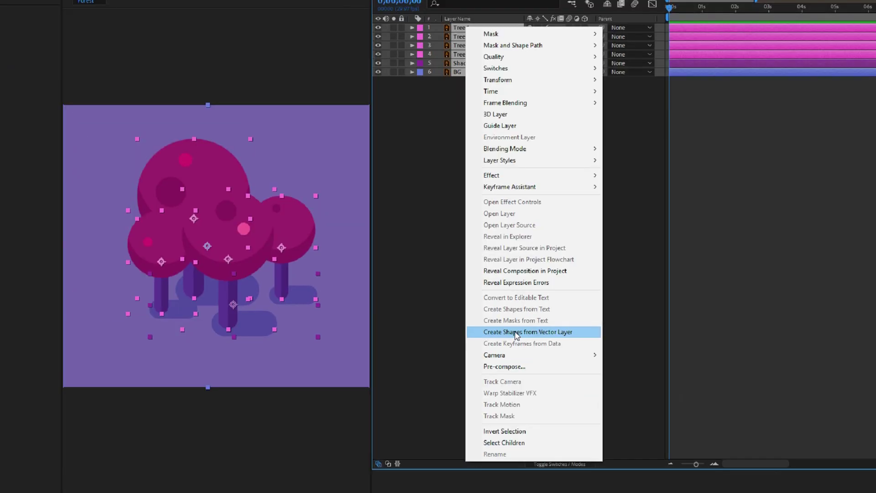
{"action": "left_click", "coordinate": [519, 339]}
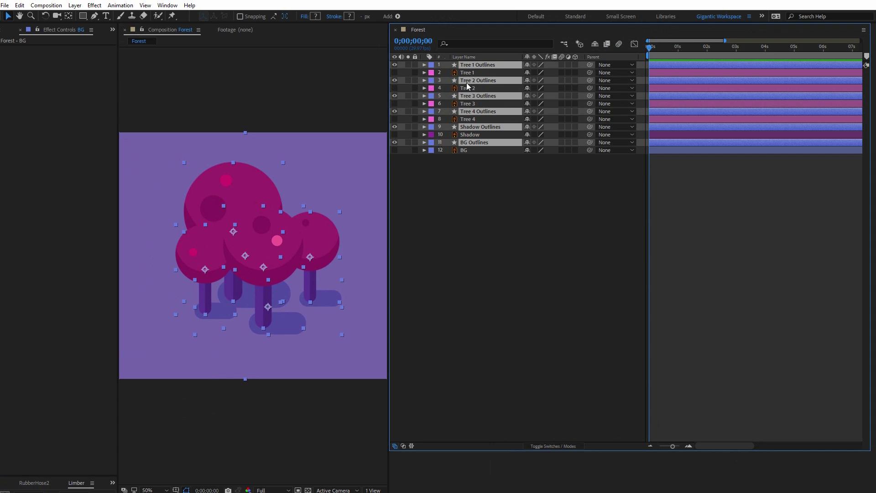
{"action": "key", "text": "ctrl+shift+bracketright"}
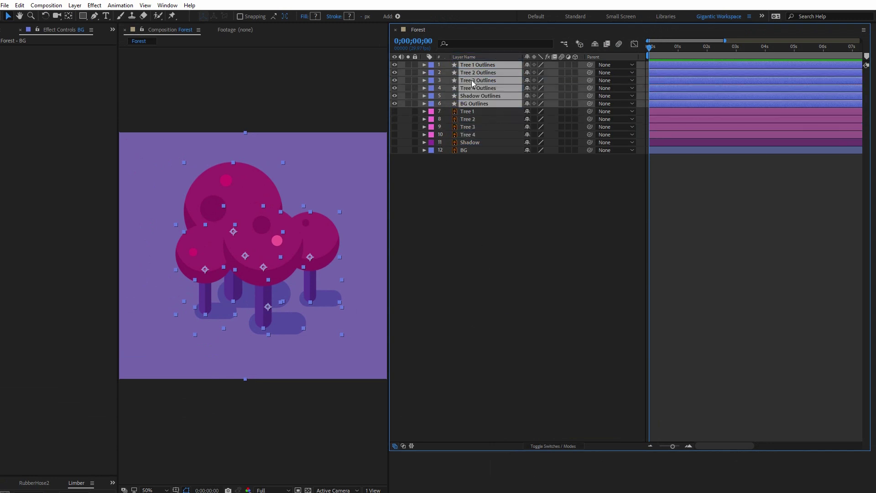
- Delete the original Tree 1 through BG vector layers, leaving only the Outlines layers
{"action": "left_click", "coordinate": [471, 114]}
{"action": "left_click", "coordinate": [467, 150], "text": "shift"}
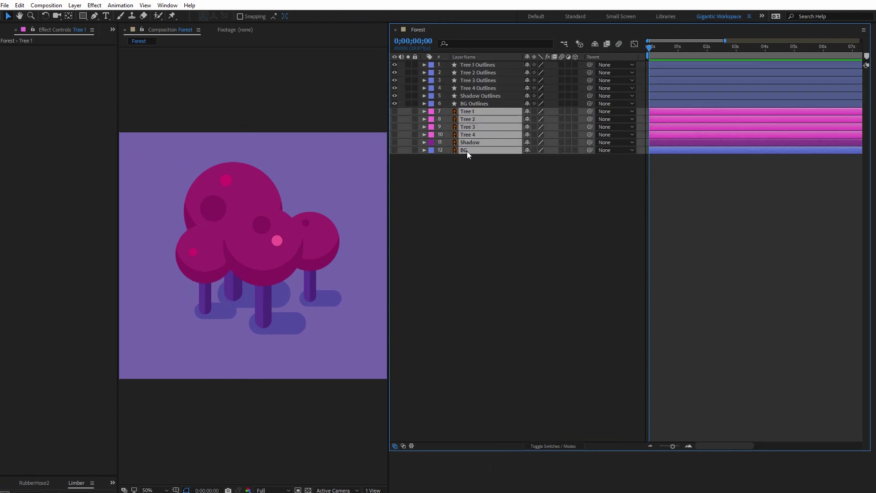
{"action": "key", "text": "Delete"}
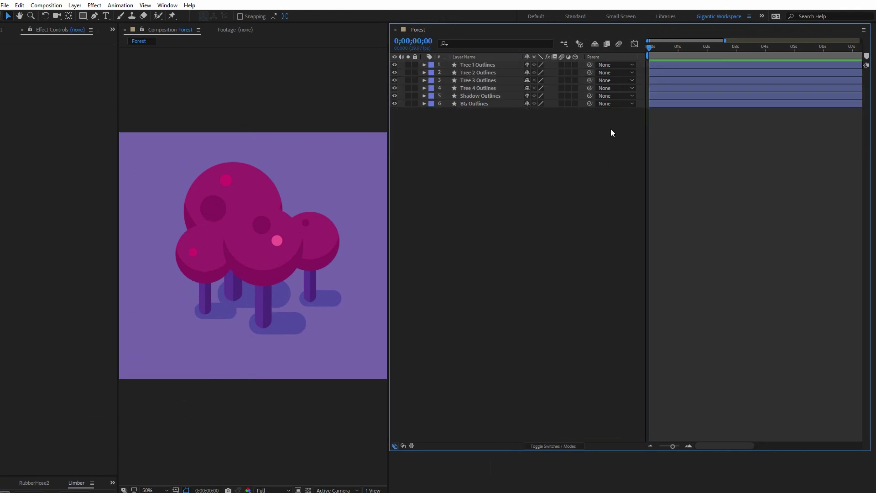
- Apply Distort > CC Bend It to Tree 1 Outlines, with Bend at 0.0
{"action": "left_click", "coordinate": [472, 66]}
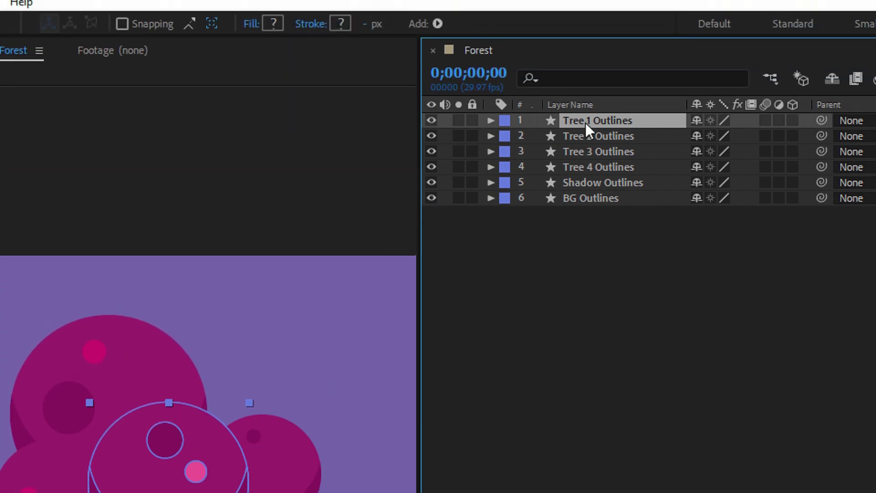
{"action": "right_click", "coordinate": [585, 123]}
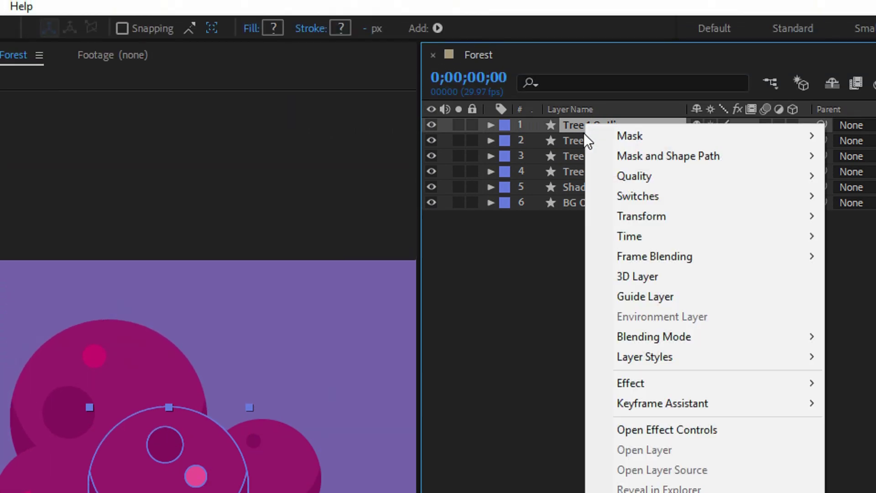
{"action": "mouse_move", "coordinate": [685, 381]}
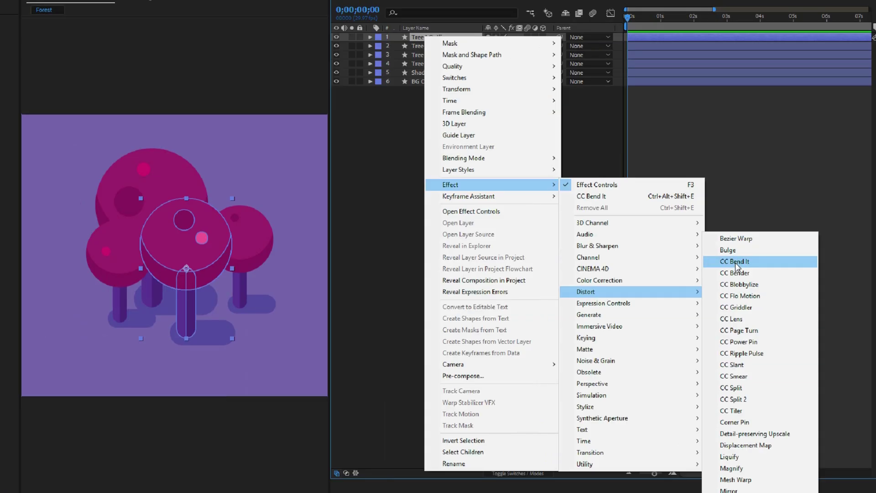
{"action": "left_click", "coordinate": [675, 267]}
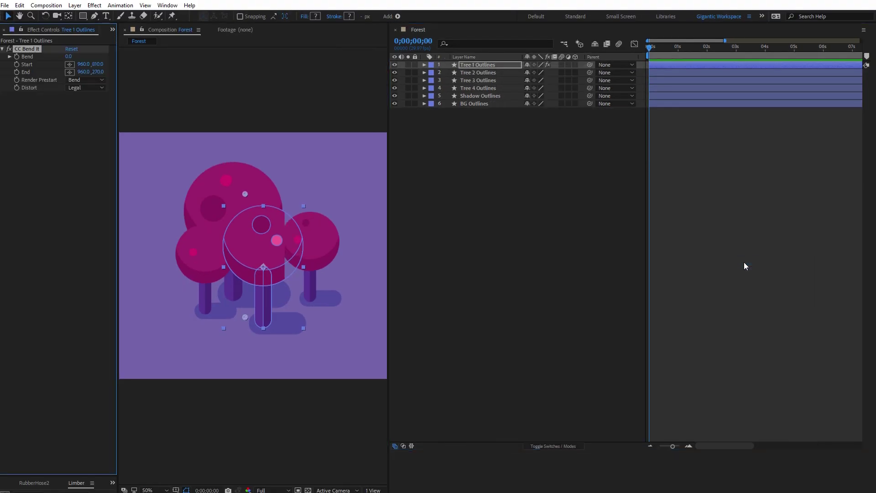
- Solo Tree 1 Outlines and expand its CC Bend It effect settings
{"action": "left_click", "coordinate": [409, 64]}
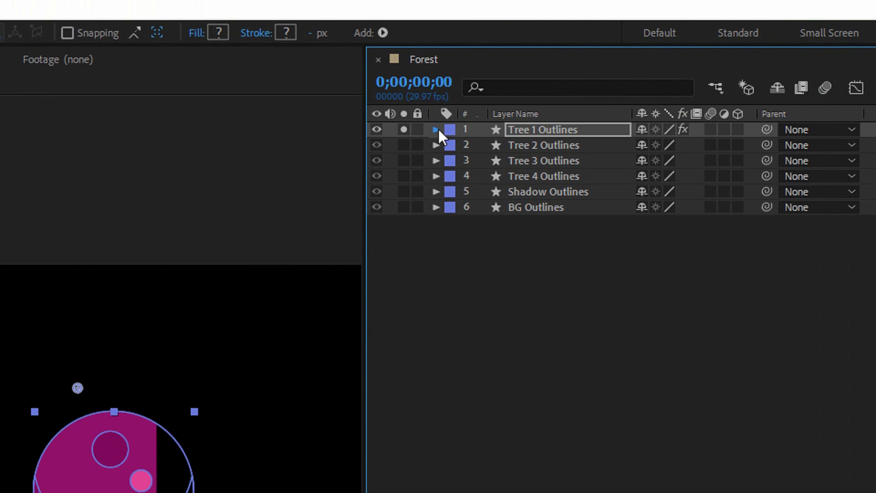
{"action": "left_click", "coordinate": [424, 65]}
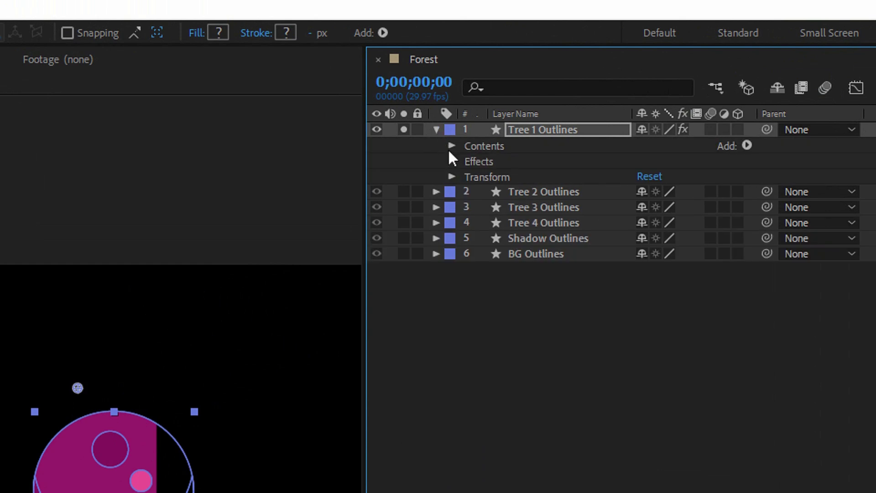
{"action": "left_click", "coordinate": [452, 161]}
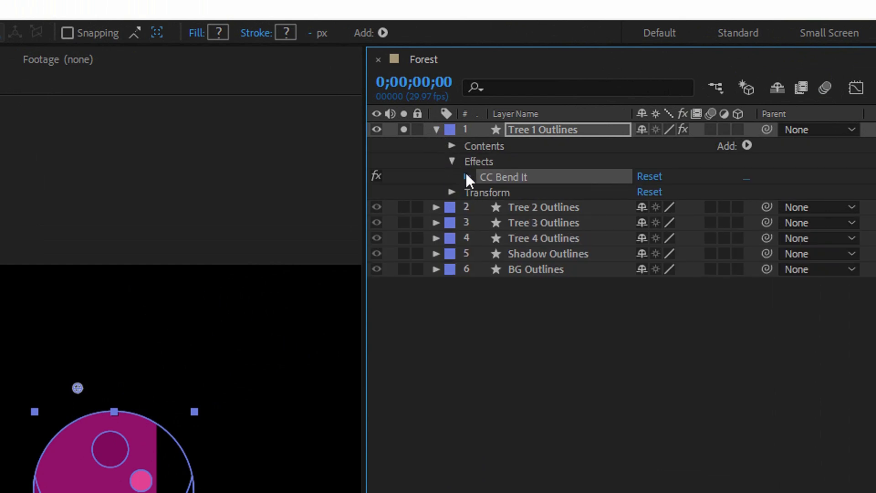
{"action": "left_click", "coordinate": [466, 177]}
- Place CC Bend It's Start at 1038,872 and End at 1038,198 along the trunk
{"action": "left_click", "coordinate": [518, 194]}
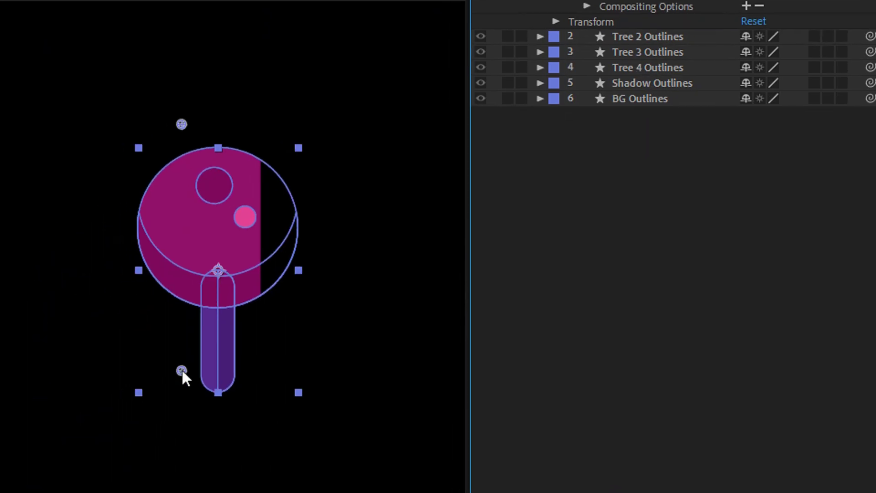
{"action": "left_click_drag", "start_coordinate": [184, 372], "coordinate": [235, 381]}
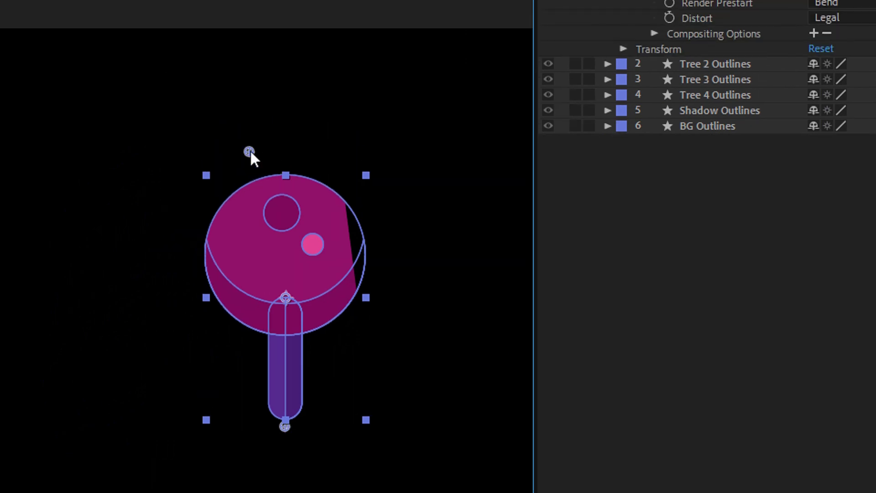
{"action": "left_click_drag", "start_coordinate": [249, 151], "coordinate": [289, 133]}
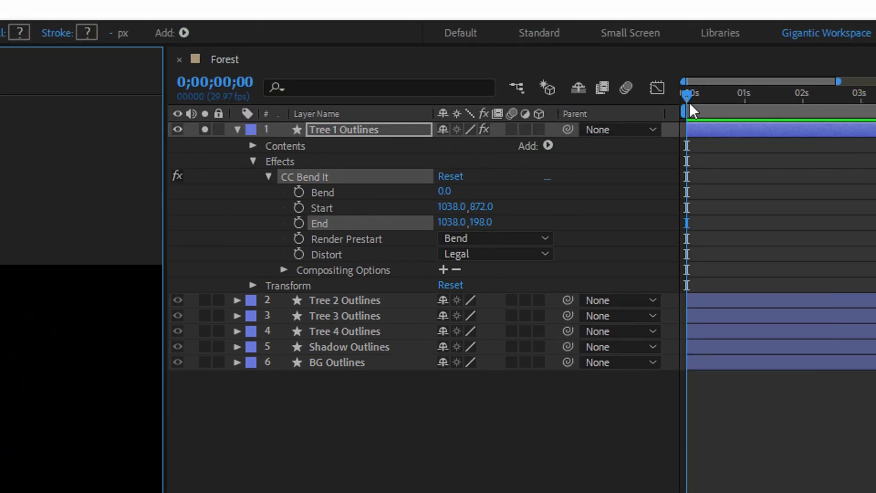
- Enable Bend keyframing and set Bend to -5.0 at 0;00;00, viewing at 100%
{"action": "left_click", "coordinate": [299, 192]}
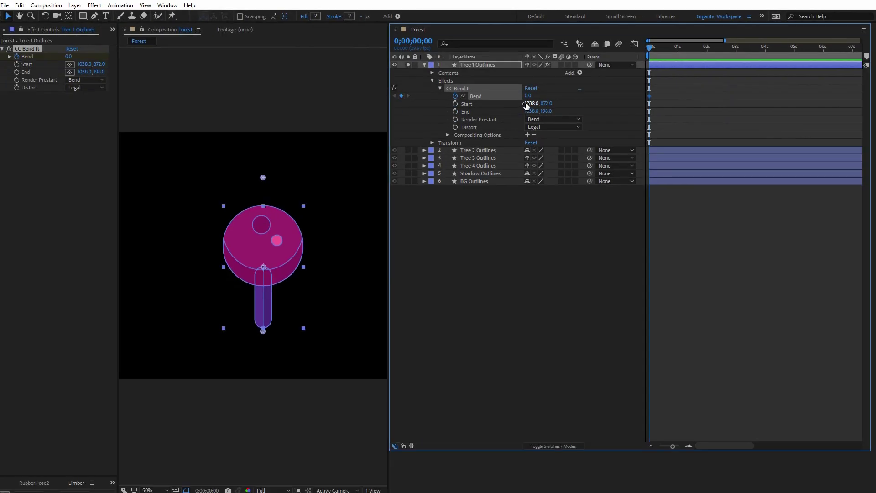
{"action": "left_click", "coordinate": [165, 489]}
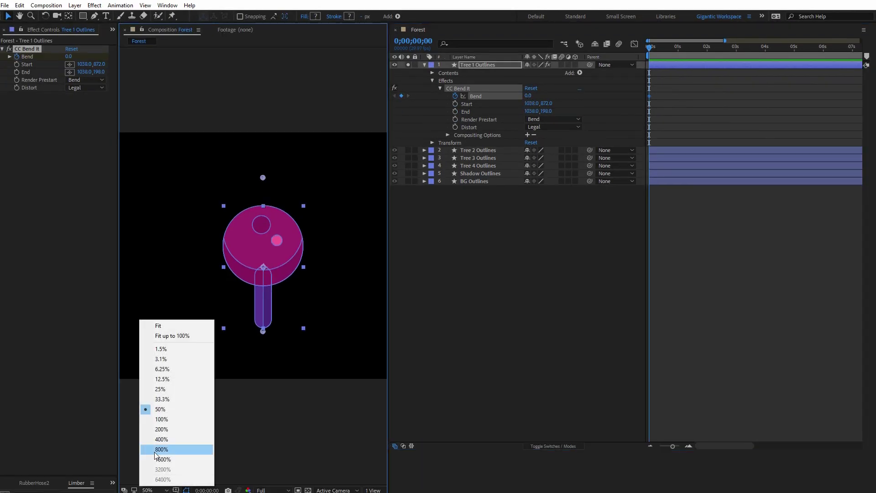
{"action": "left_click", "coordinate": [147, 418]}
{"action": "left_click", "coordinate": [529, 96]}
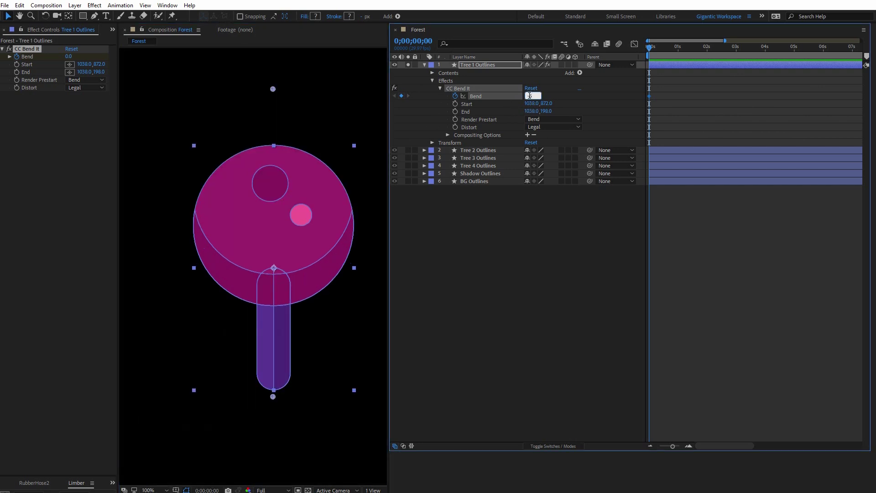
{"action": "type", "text": "-5"}
{"action": "key", "text": "Return"}
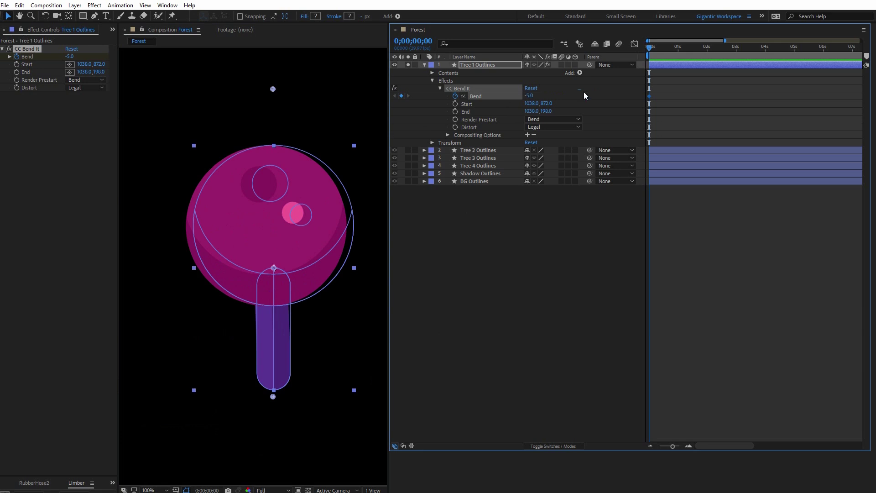
- Set a second Bend keyframe of 5.0 at one second
{"action": "left_click", "coordinate": [677, 49]}
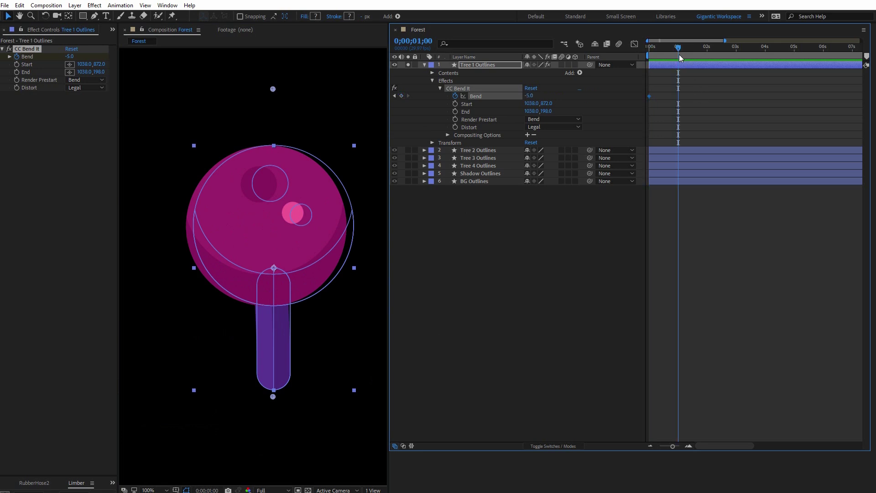
{"action": "left_click", "coordinate": [526, 97]}
{"action": "type", "text": "5"}
{"action": "key", "text": "Return"}
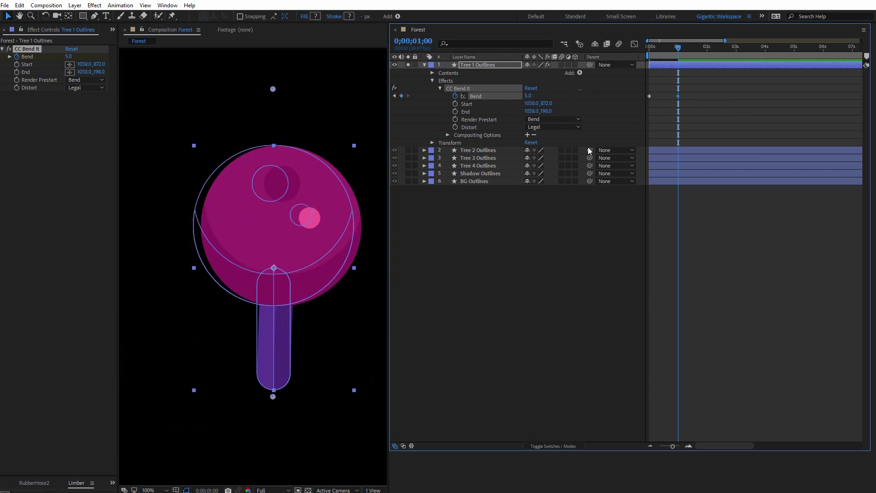
- Scrub the bend, then apply Easy Ease to both Tree 1 Bend keyframes
{"action": "mouse_move", "coordinate": [660, 56]}
{"action": "left_mouse_down"}
{"action": "mouse_move", "coordinate": [651, 54]}
{"action": "mouse_move", "coordinate": [694, 59]}
{"action": "mouse_move", "coordinate": [645, 55]}
{"action": "left_mouse_up"}
{"action": "left_click_drag", "start_coordinate": [687, 91], "coordinate": [641, 104]}
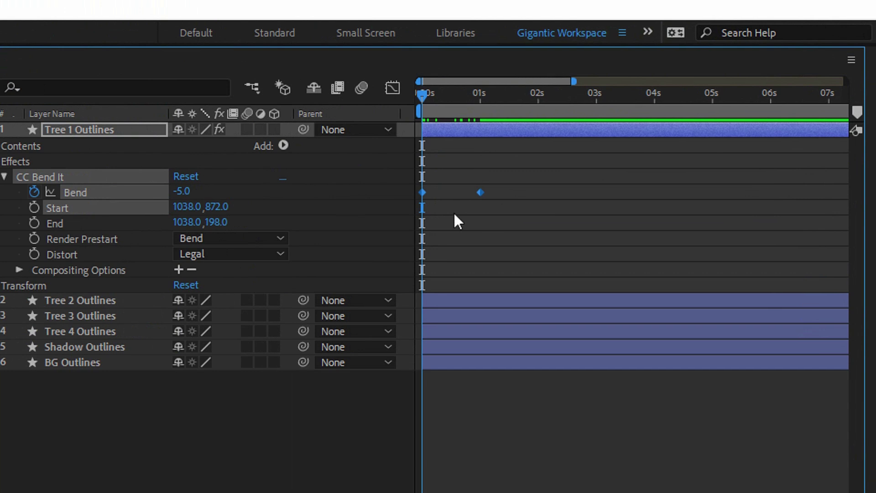
{"action": "key", "text": "F9"}
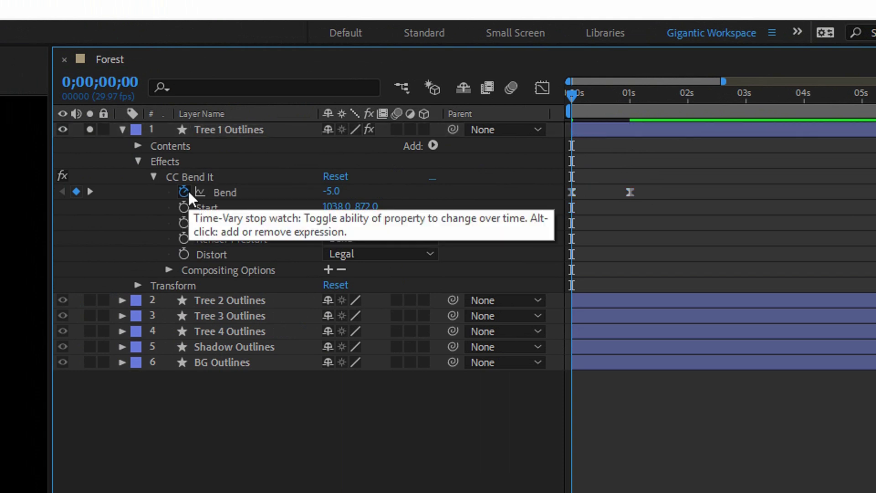
- Add the expression loopOut("pingpong") to Tree 1's Bend property
{"action": "left_click", "coordinate": [184, 192], "text": "alt"}
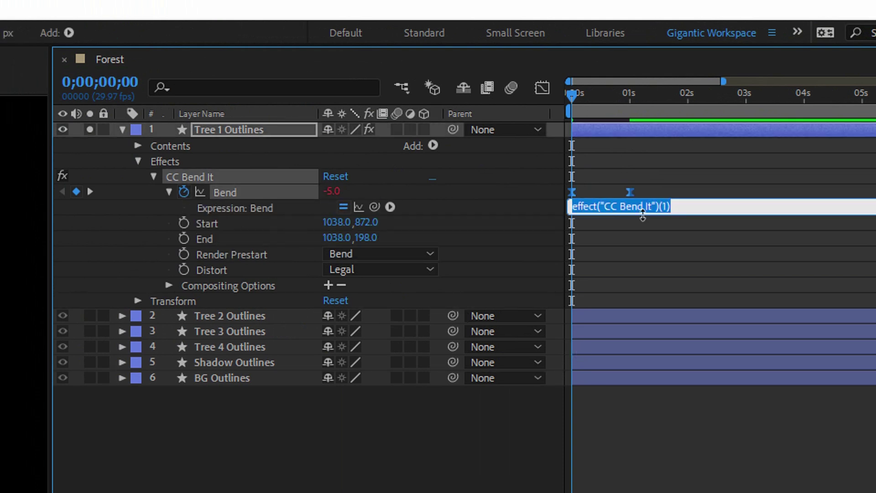
{"action": "type", "text": "loop)"}
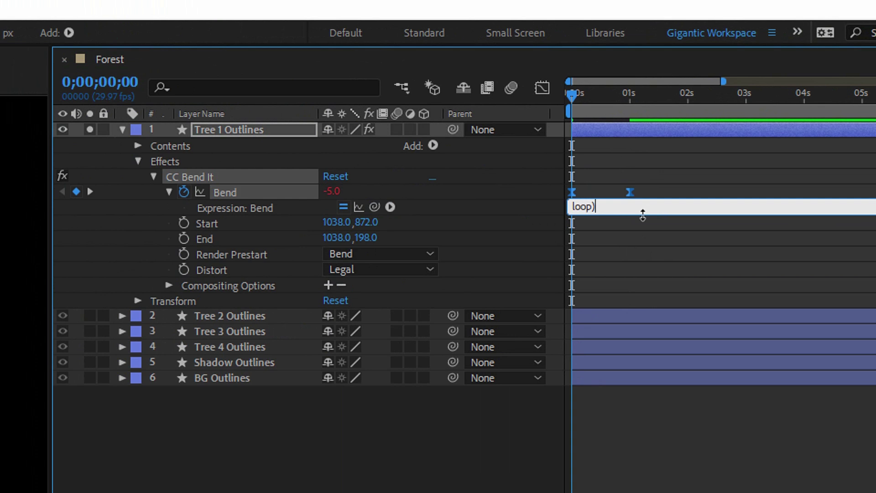
{"action": "key", "text": "BackSpace"}
{"action": "type", "text": "Out()\"pingpong"}
- Commit the pingpong expression and preview Tree 1 swaying past its keyframes
{"action": "left_click", "coordinate": [661, 250]}
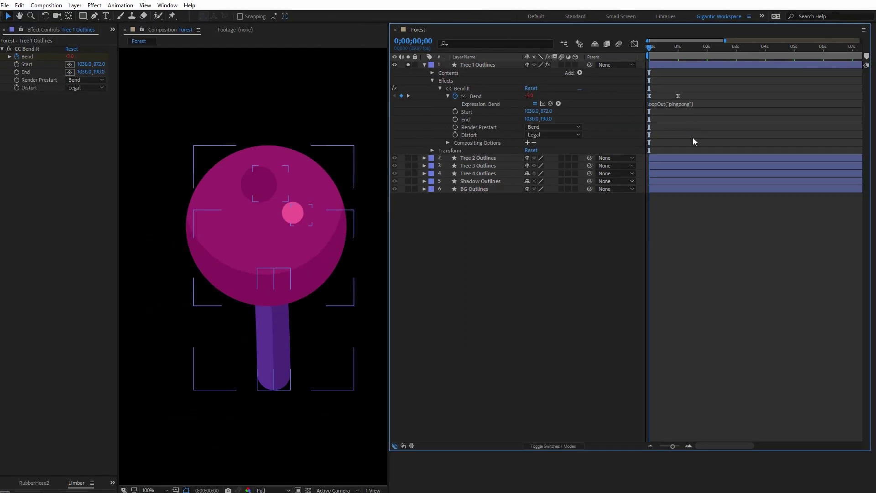
{"action": "key", "text": "space"}
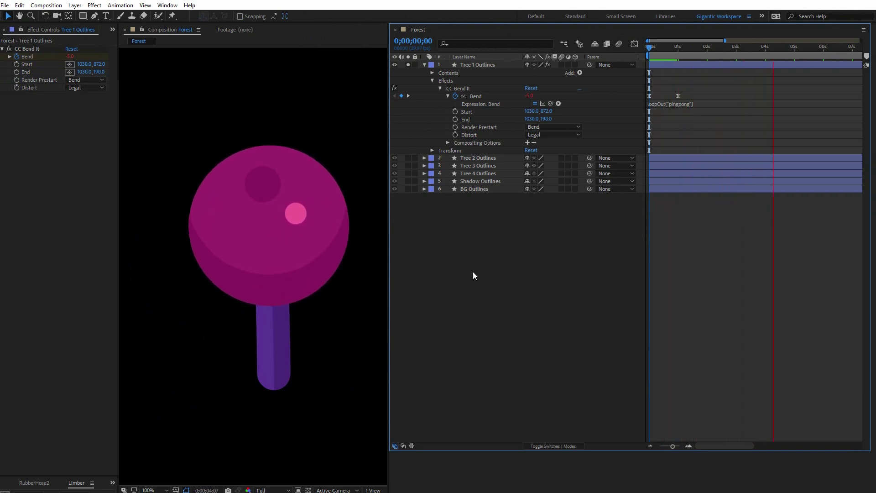
{"action": "key", "text": "space"}
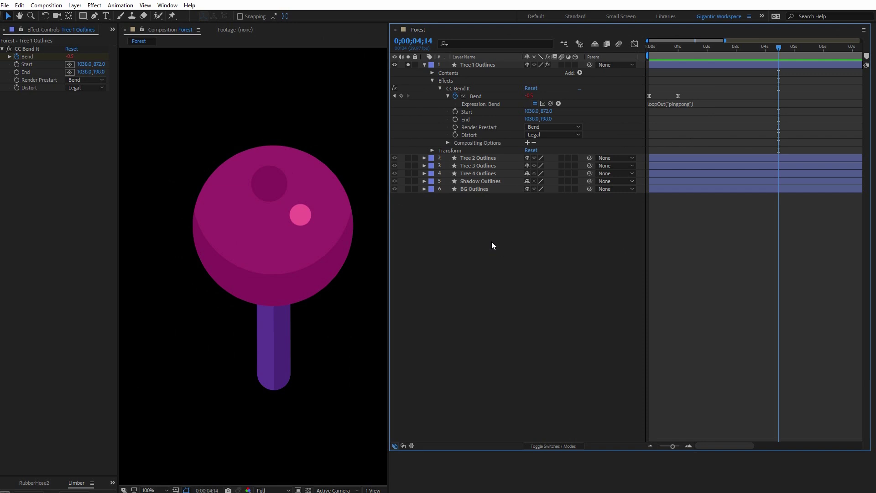
- Unsolo Tree 1 and paste its CC Bend It onto Tree 2, 3 and 4 Outlines at frame 0
{"action": "left_click", "coordinate": [407, 65]}
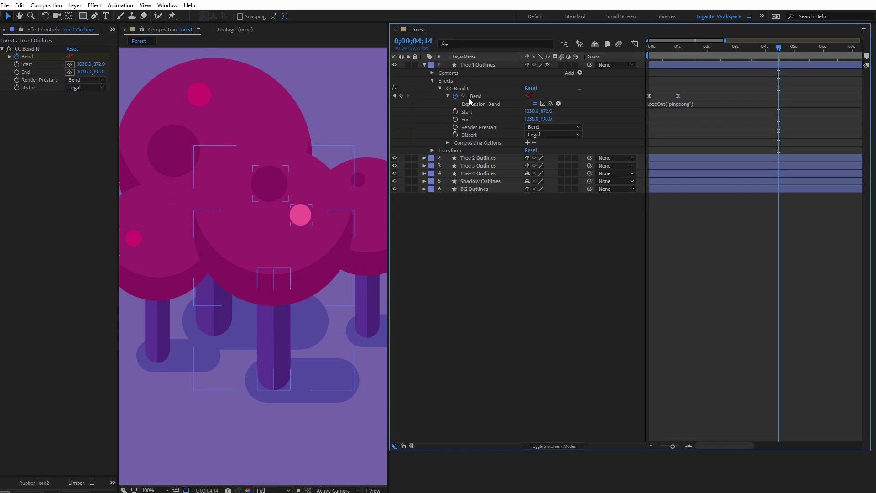
{"action": "left_click", "coordinate": [457, 89]}
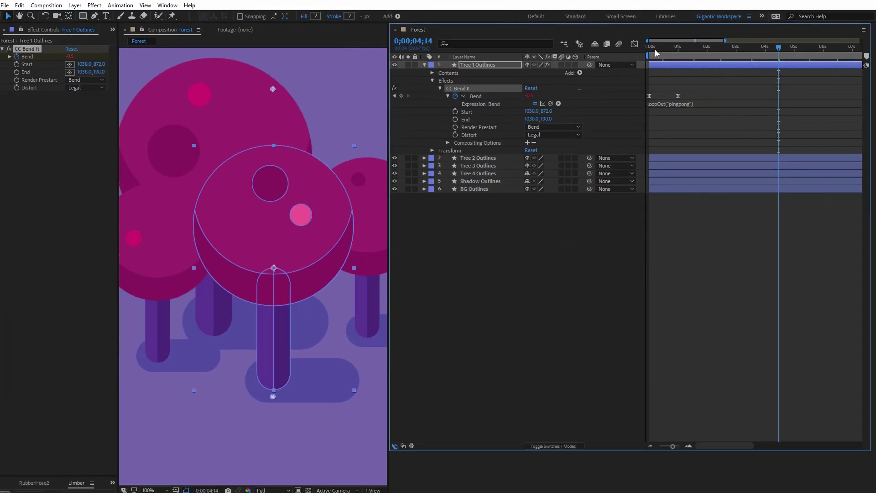
{"action": "left_click_drag", "start_coordinate": [833, 99], "coordinate": [800, 105]}
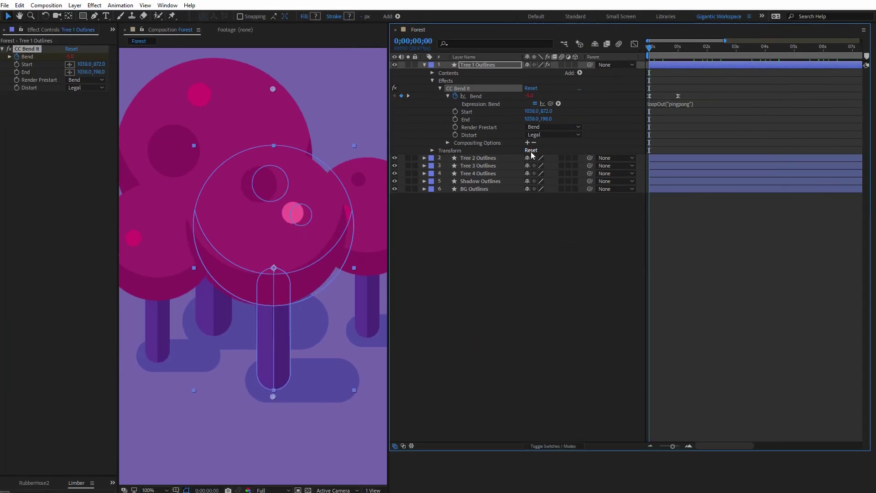
{"action": "left_click", "coordinate": [492, 157]}
{"action": "left_click", "coordinate": [481, 175], "text": "shift"}
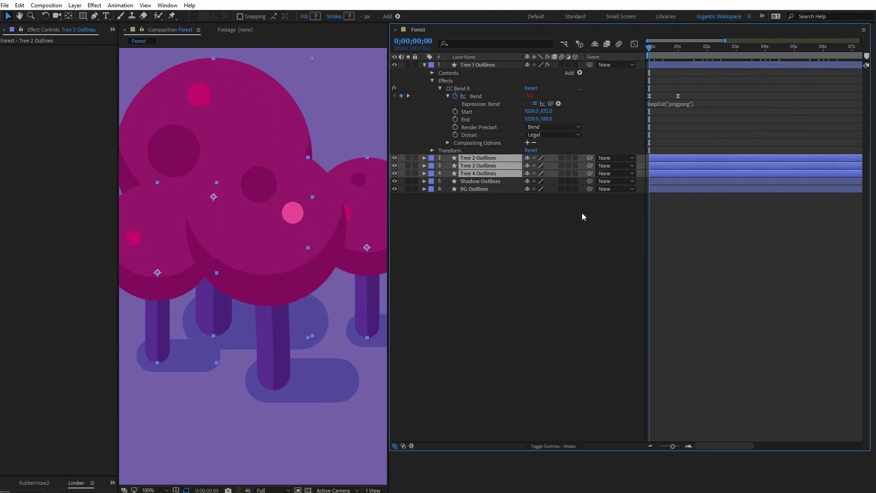
{"action": "key", "text": "ctrl+v"}
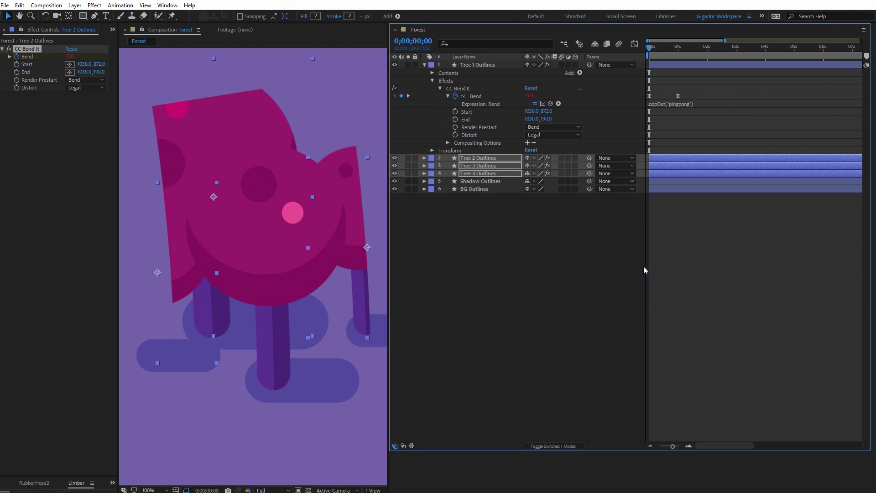
- Show the four trees' keyframed Bend properties and zoom the timeline to frame level
{"action": "left_click", "coordinate": [682, 220]}
{"action": "left_click", "coordinate": [662, 174]}
{"action": "left_click", "coordinate": [661, 63], "text": "shift"}
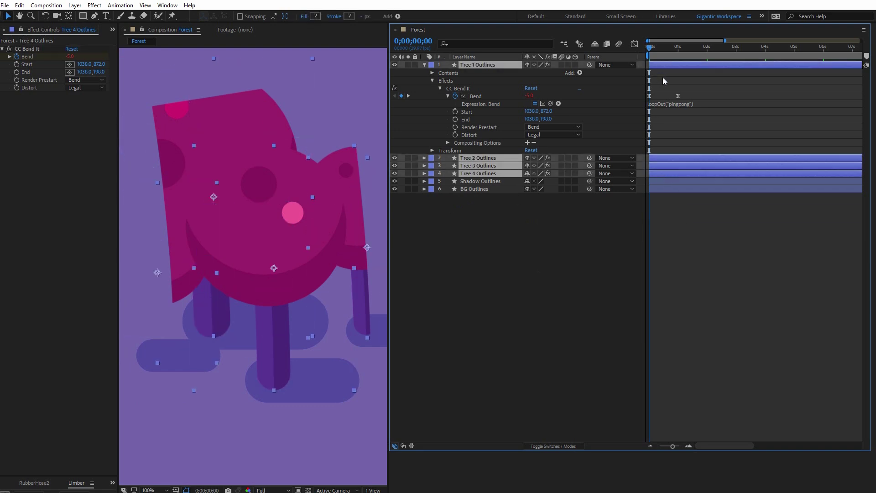
{"action": "key", "text": "u"}
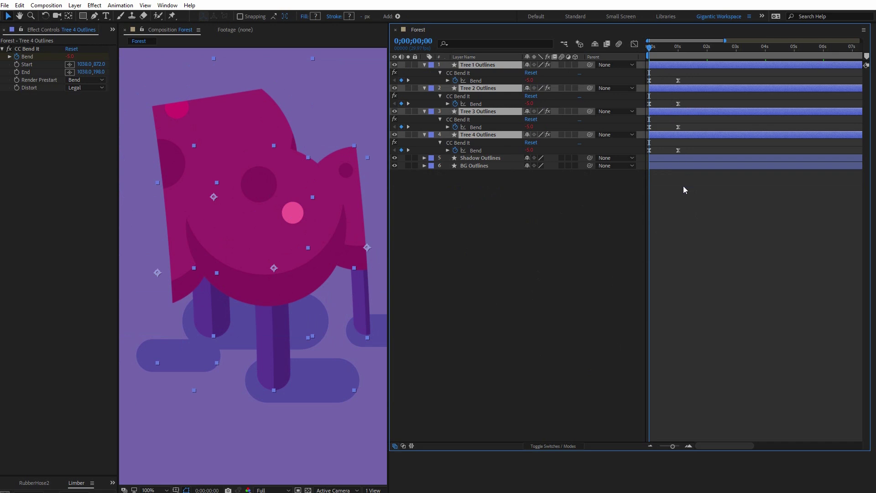
{"action": "left_click_drag", "start_coordinate": [674, 446], "coordinate": [678, 449]}
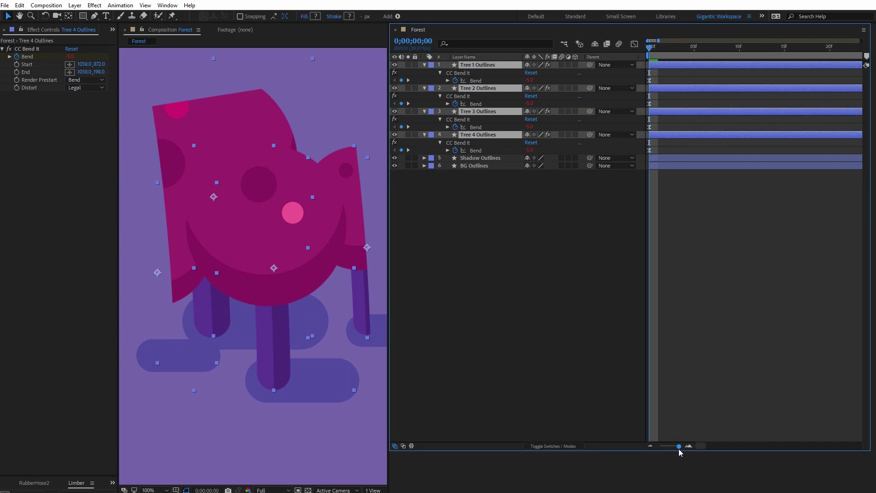
{"action": "key", "text": "F2"}
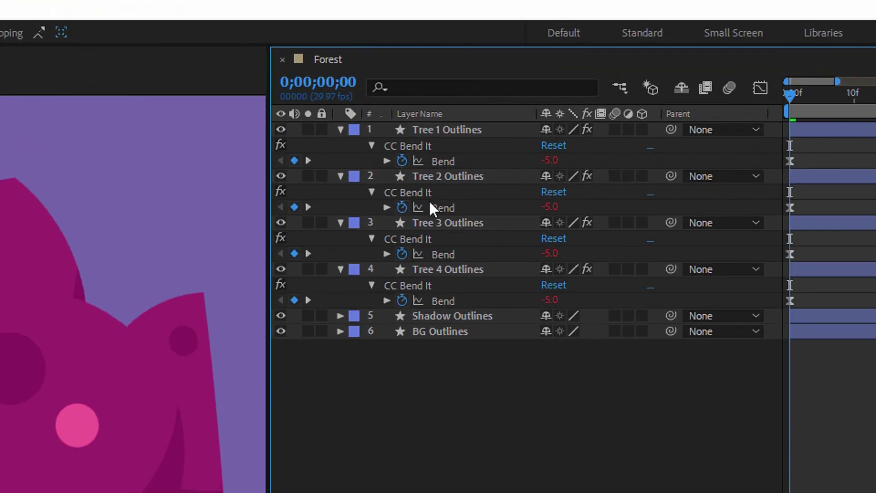
- Move Tree 2's CC Bend It start to its trunk base and its end to its crown top
{"action": "left_click", "coordinate": [451, 206]}
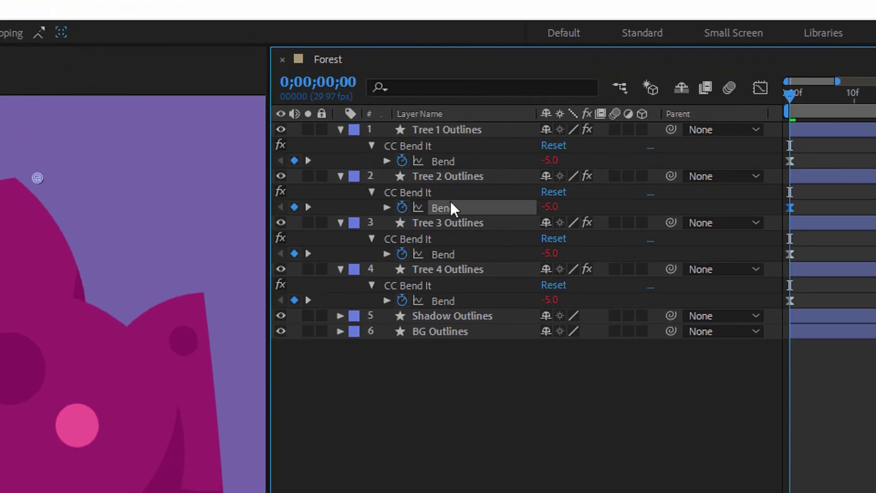
{"action": "left_click", "coordinate": [431, 176]}
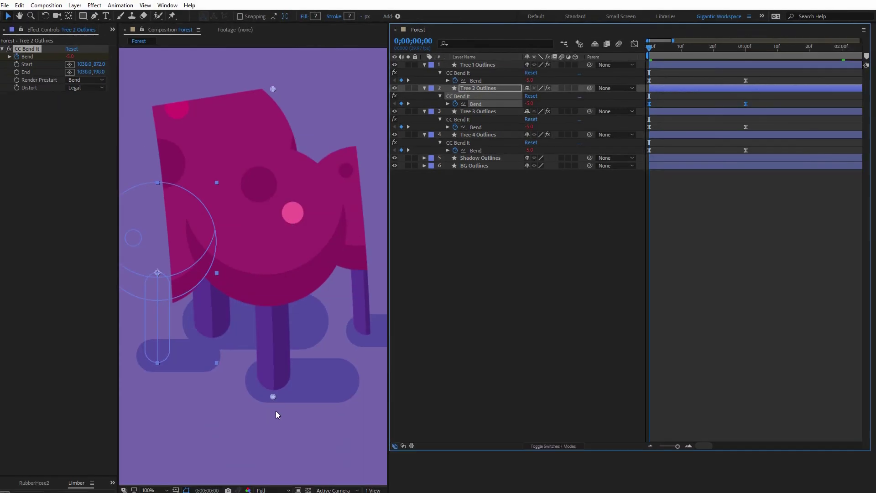
{"action": "left_click", "coordinate": [272, 396]}
{"action": "left_click_drag", "start_coordinate": [264, 394], "coordinate": [158, 363]}
{"action": "left_click_drag", "start_coordinate": [273, 88], "coordinate": [152, 160]}
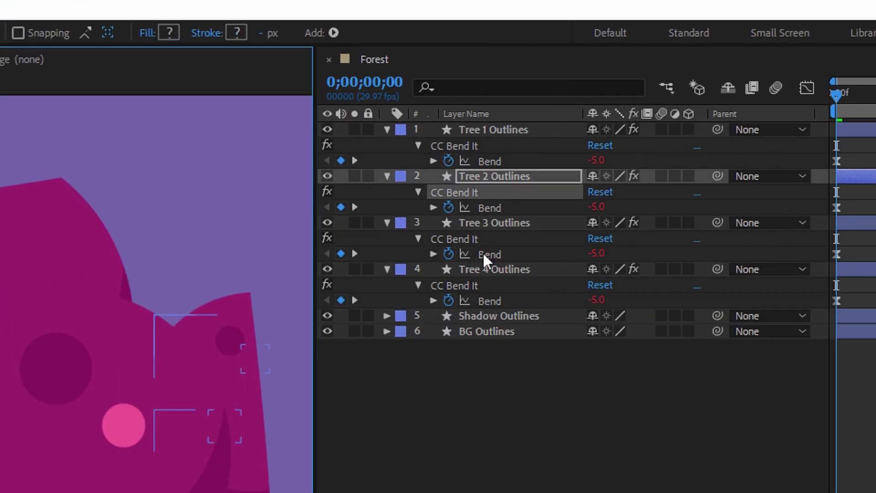
- Align Tree 3's bend point with its trunk and set Tree 4's from 909,748 to 909,42
{"action": "left_click", "coordinate": [485, 253]}
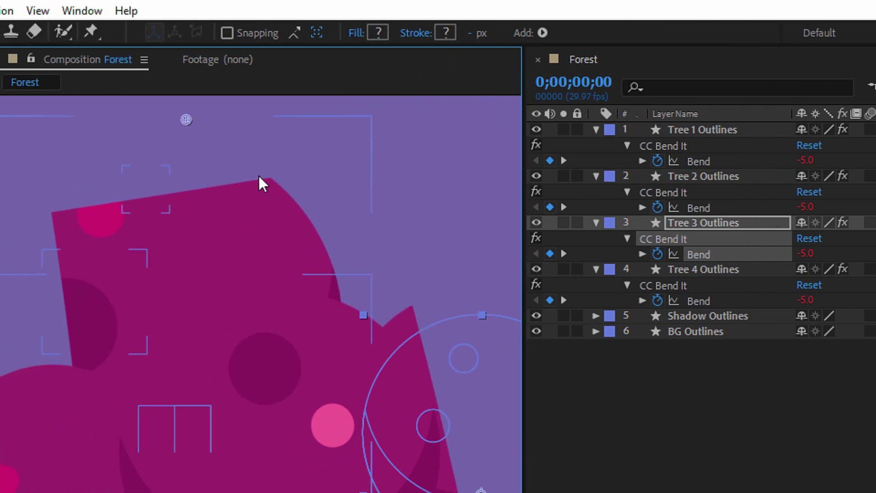
{"action": "left_click_drag", "start_coordinate": [258, 176], "coordinate": [478, 492]}
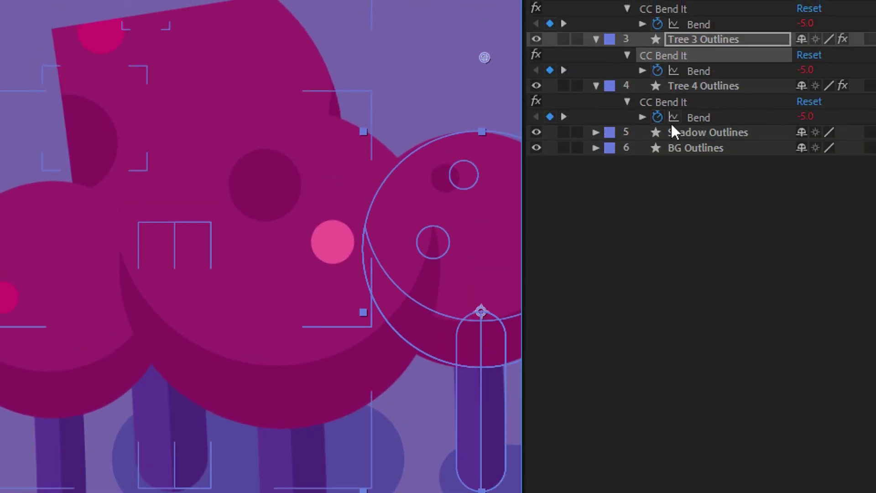
{"action": "left_click", "coordinate": [691, 119]}
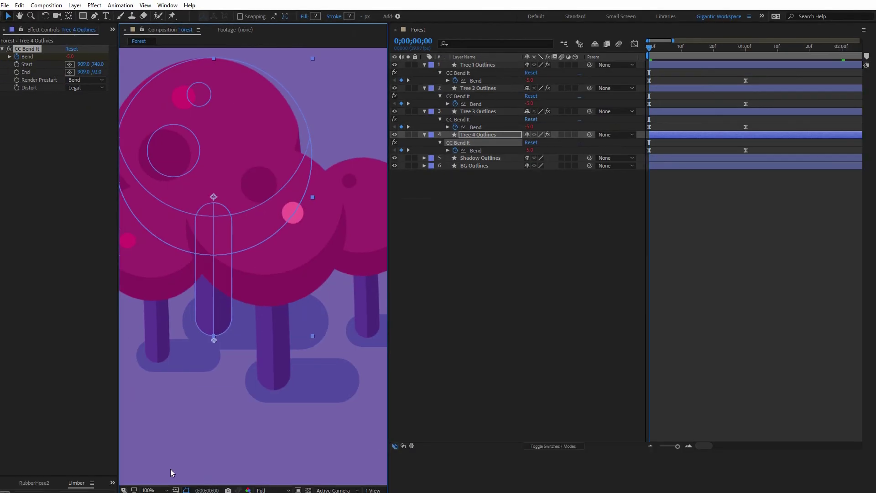
- View the composition at 50% and end the work area at about 2 seconds
{"action": "left_click", "coordinate": [167, 490]}
{"action": "left_click", "coordinate": [167, 408]}
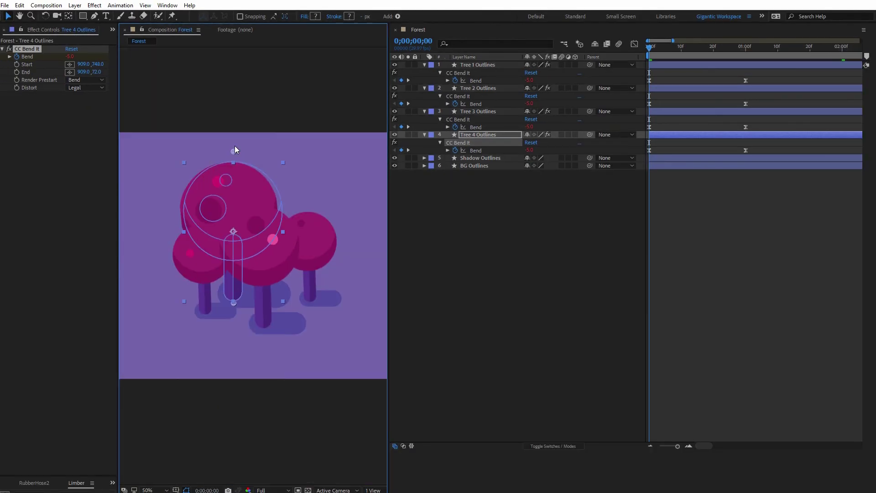
{"action": "left_click", "coordinate": [352, 388]}
{"action": "left_click_drag", "start_coordinate": [698, 445], "coordinate": [846, 449]}
{"action": "left_click_drag", "start_coordinate": [862, 55], "coordinate": [849, 84]}
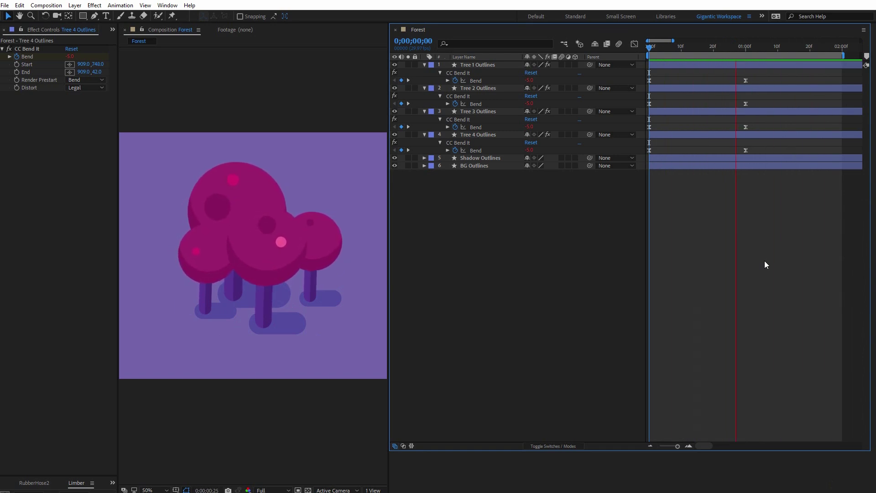
{"action": "key", "text": "space"}
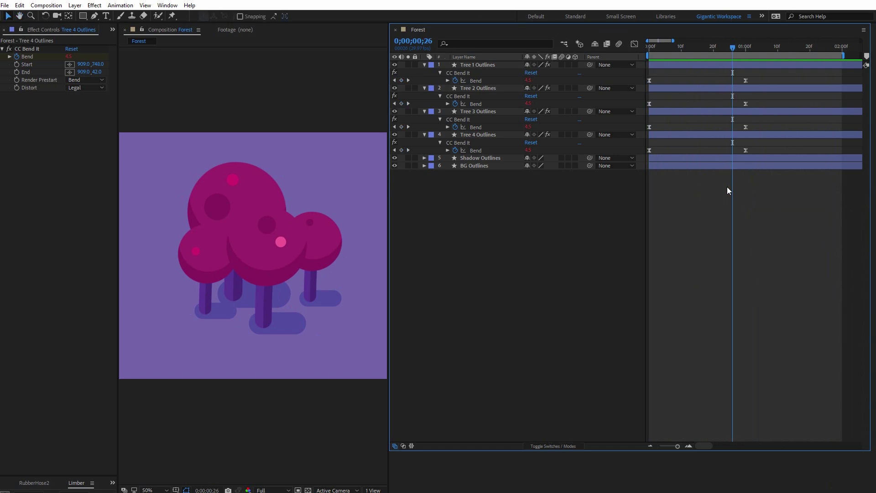
- Select and drag the Bend keyframes of Trees 2, 3 and 4 earlier, each by a different amount
{"action": "left_click", "coordinate": [745, 104]}
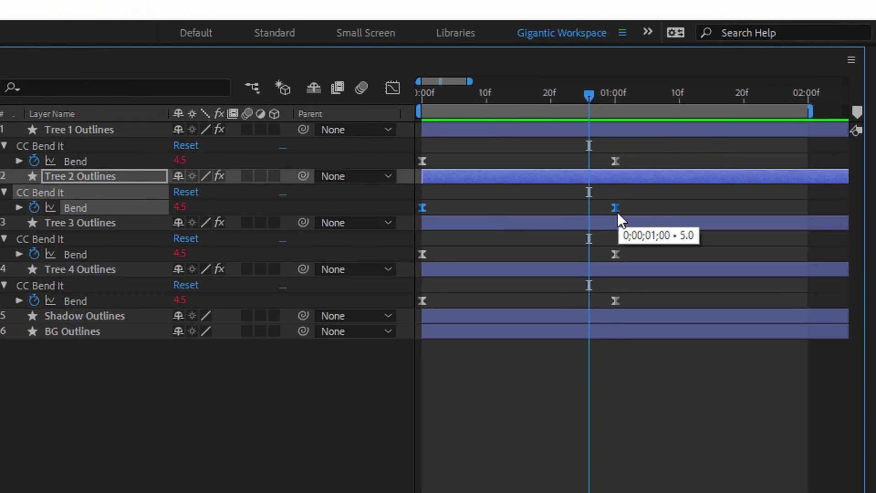
{"action": "left_click_drag", "start_coordinate": [616, 209], "coordinate": [553, 206]}
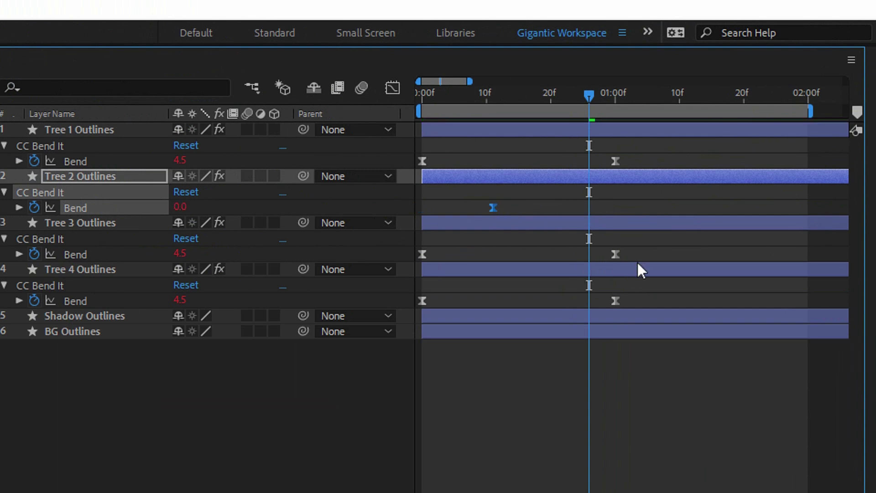
{"action": "left_click_drag", "start_coordinate": [638, 267], "coordinate": [425, 251]}
{"action": "left_click_drag", "start_coordinate": [576, 259], "coordinate": [554, 256]}
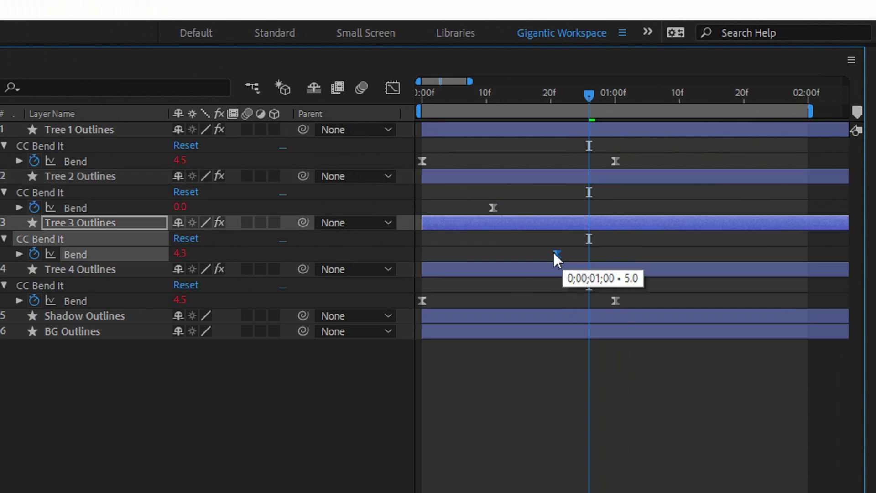
{"action": "left_click_drag", "start_coordinate": [631, 289], "coordinate": [412, 314]}
{"action": "left_click_drag", "start_coordinate": [619, 300], "coordinate": [462, 283]}
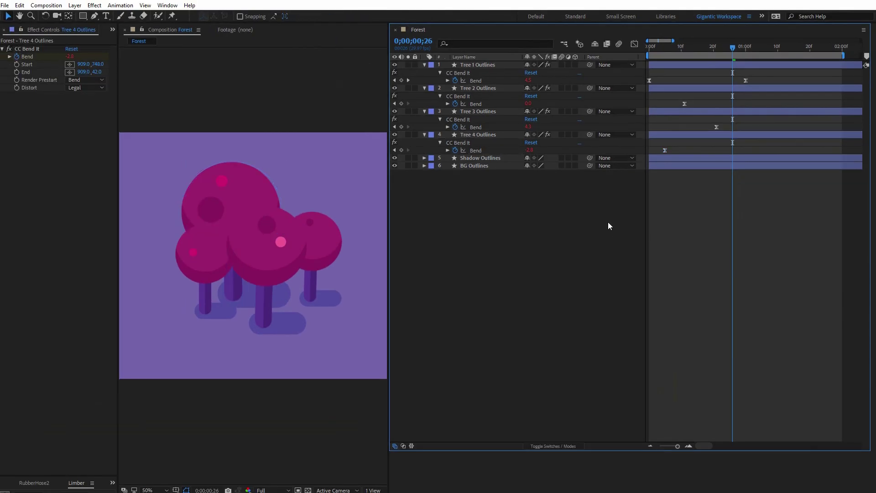
{"action": "key", "text": "space"}
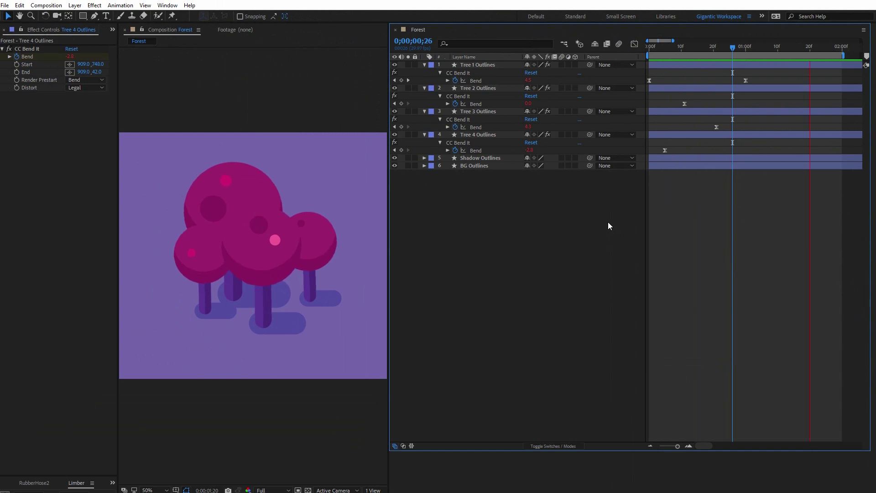